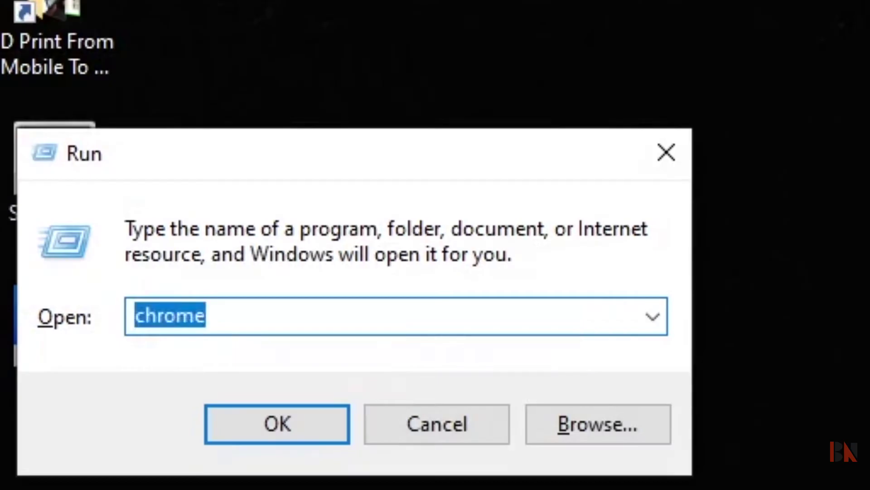
Step: Launch Photoshop through the Run dialog by entering photoshop
text(photoshop)
key(Return)
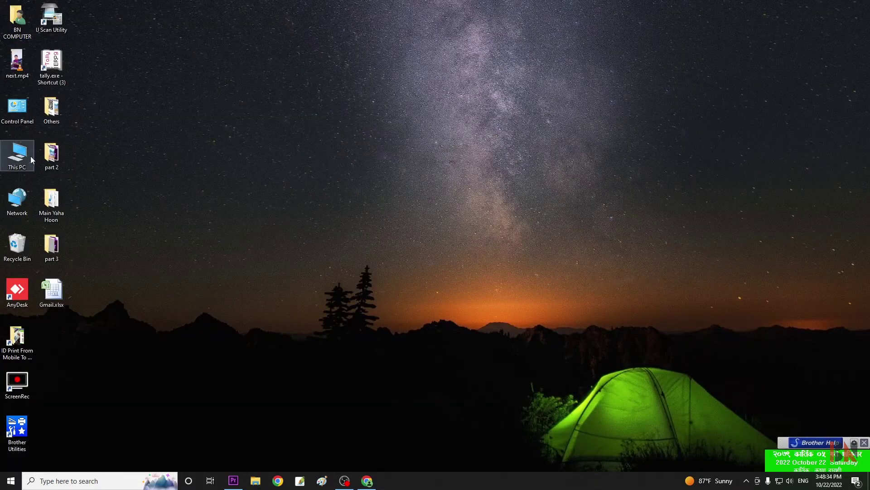
Step: Open the Pictures folder from This PC and locate the image 4r.jpg
double_click(17, 154)
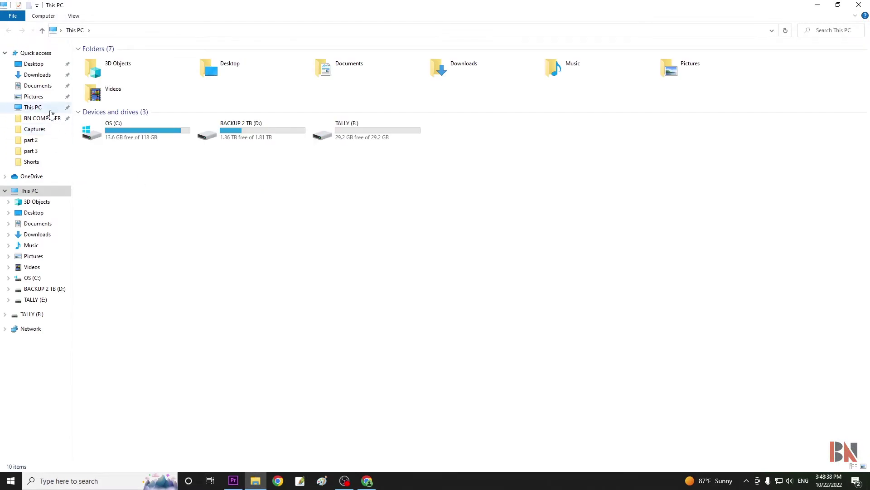
click(34, 97)
scroll(355, 310, down, 10)
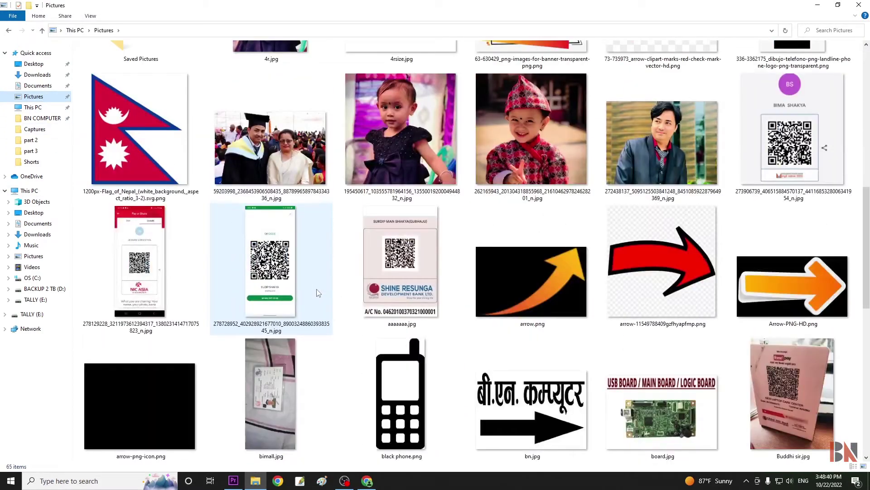
scroll(319, 290, up, 9)
scroll(320, 290, down, 4)
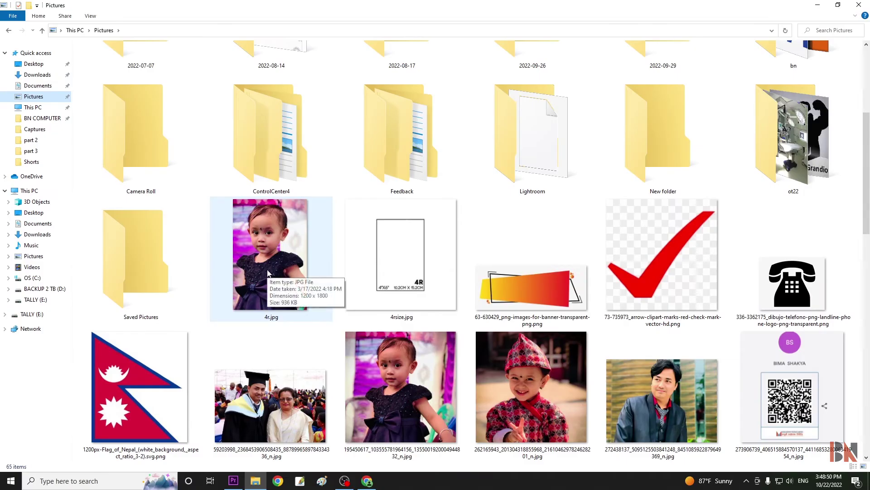
Step: Inspect the file size of 4r.jpg in the details of its properties and close them
click(271, 257)
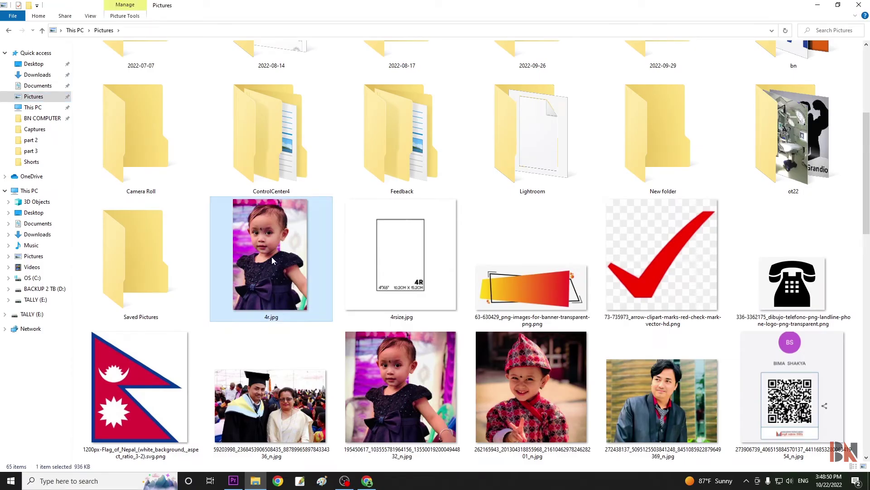
right_click(272, 258)
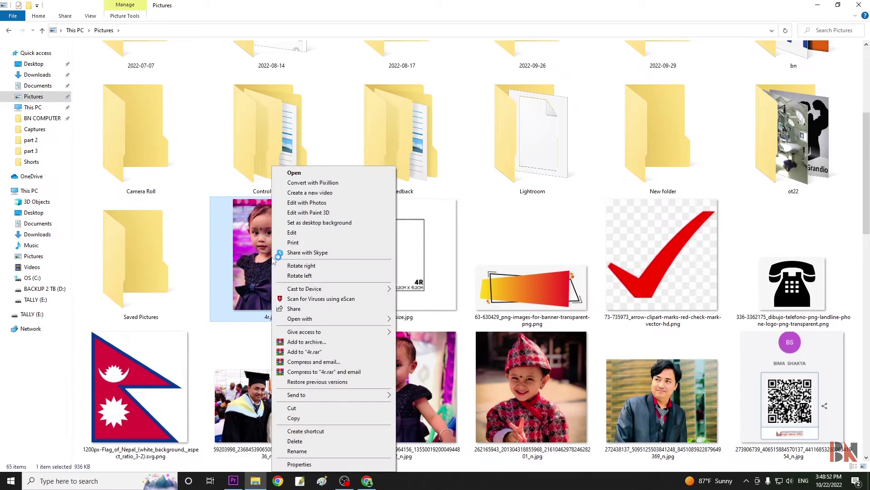
click(299, 463)
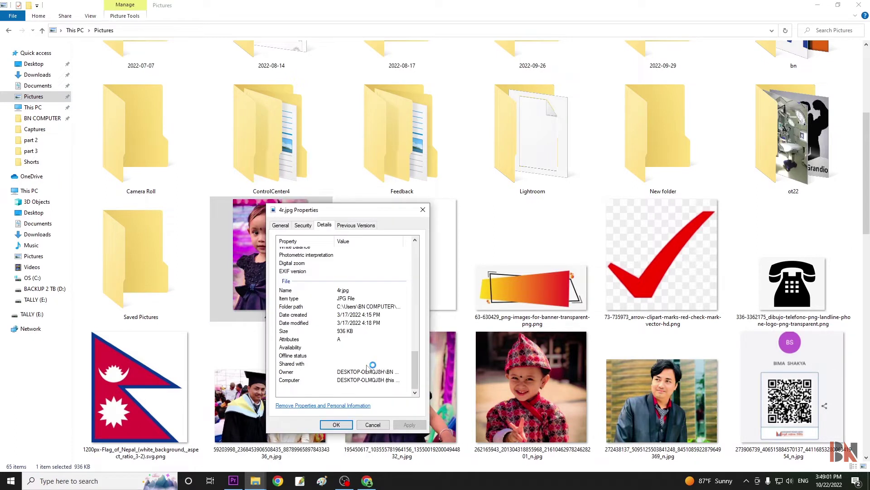
click(345, 333)
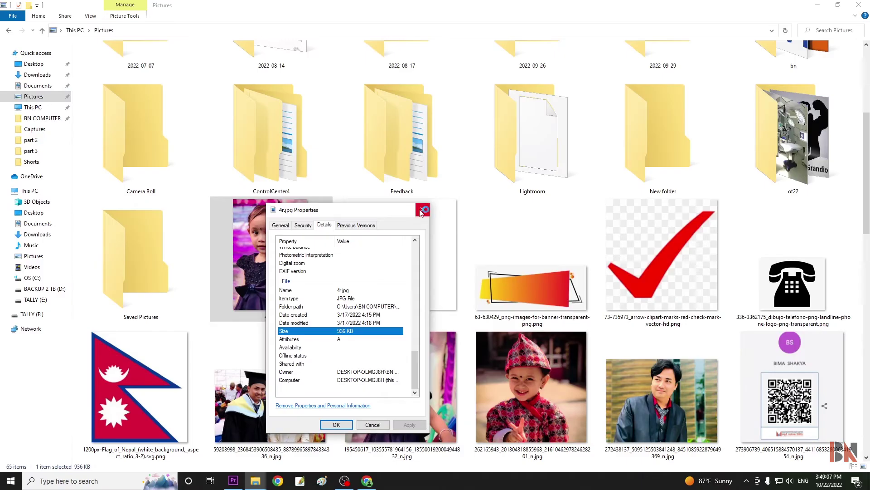
click(422, 210)
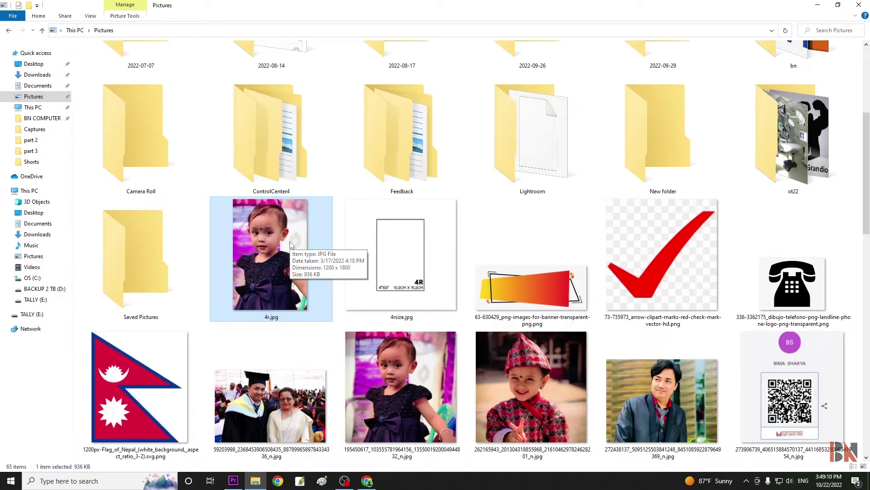
Step: Open 4r.jpg in Photoshop and move its document window toward the middle of the workspace
double_click(260, 265)
drag(267, 241, 373, 353)
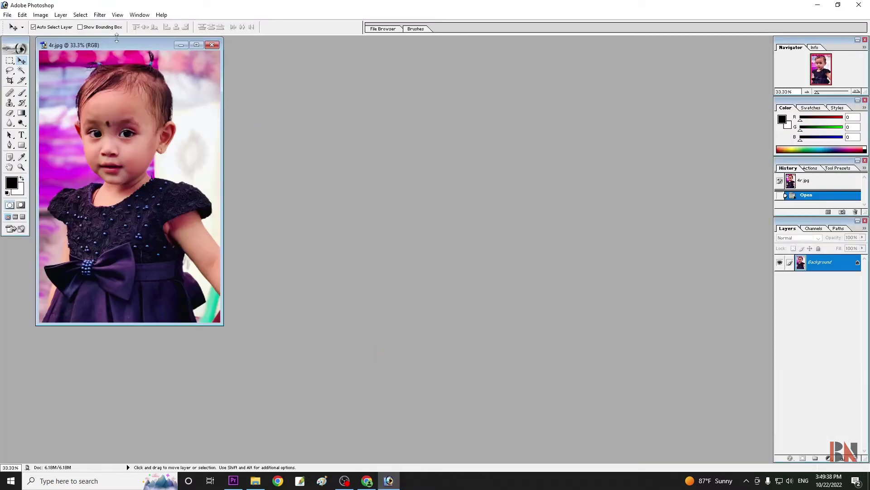
drag(113, 45, 141, 47)
click(8, 14)
click(24, 35)
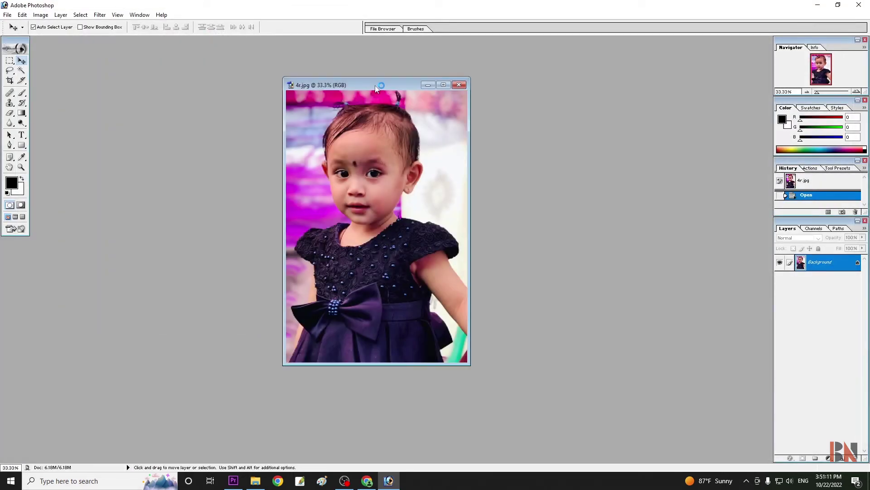
mouse_move(375, 88)
mouse_down()
mouse_move(393, 82)
mouse_move(382, 92)
mouse_move(371, 86)
mouse_up()
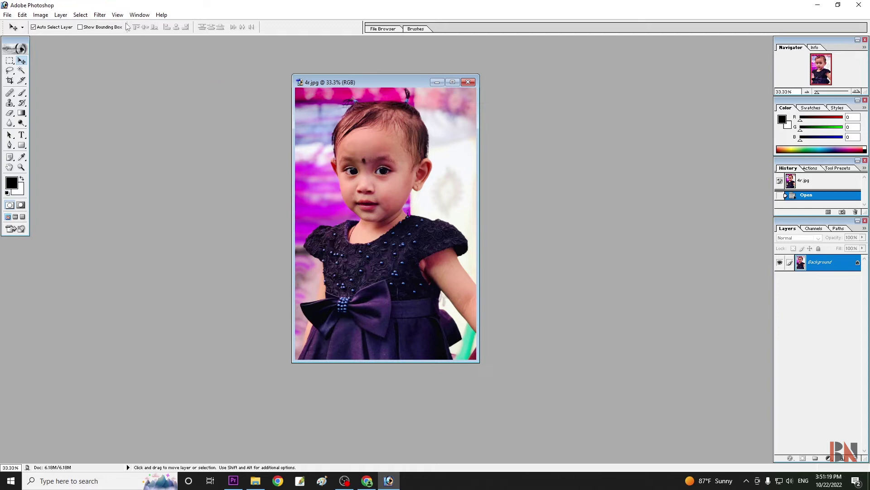
Step: Resize the image to a document width of 3 inches with Resample Image enabled
click(46, 17)
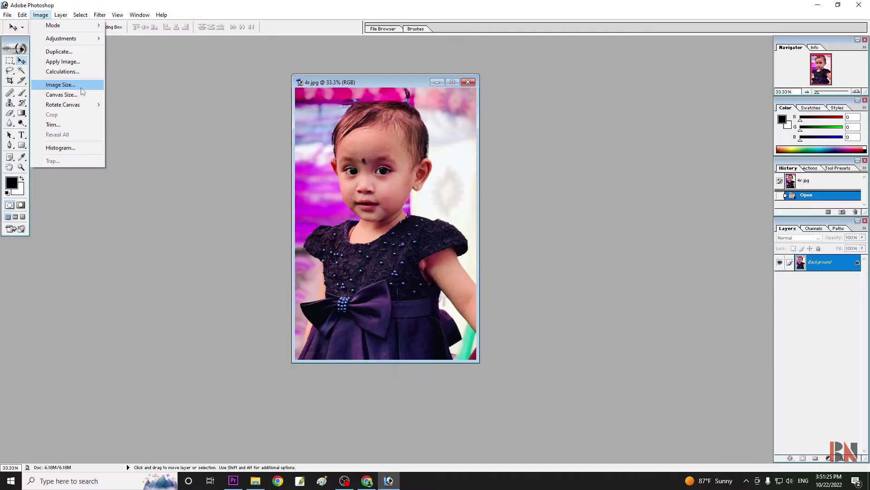
click(205, 224)
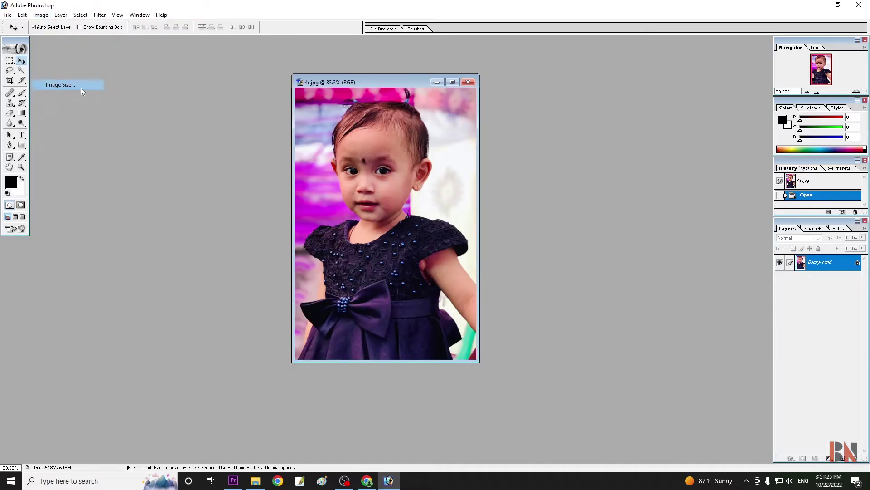
drag(213, 120, 193, 117)
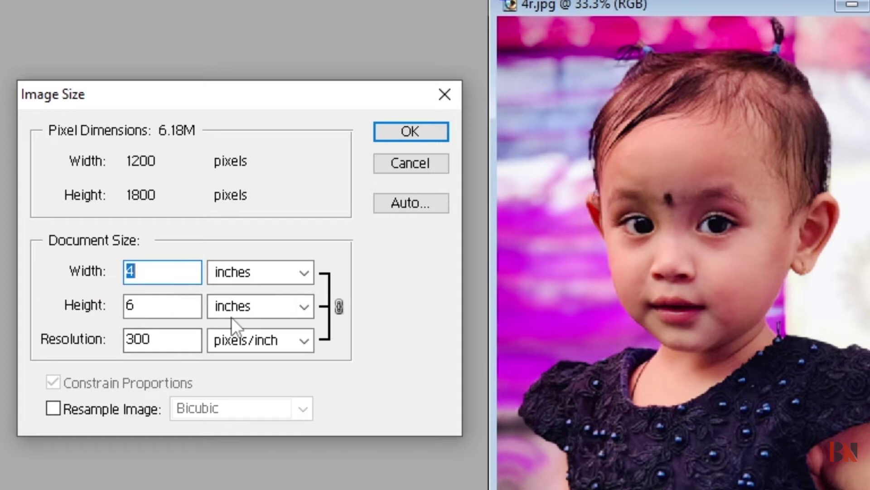
click(164, 272)
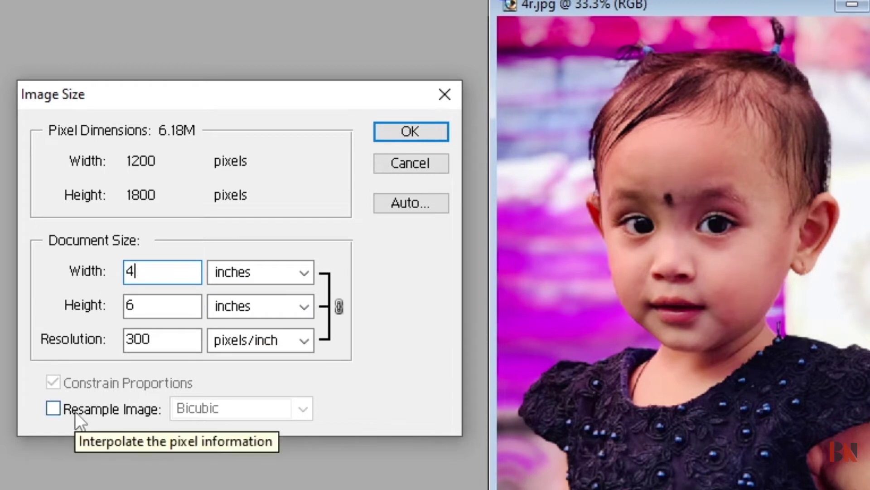
click(51, 409)
drag(142, 281, 26, 271)
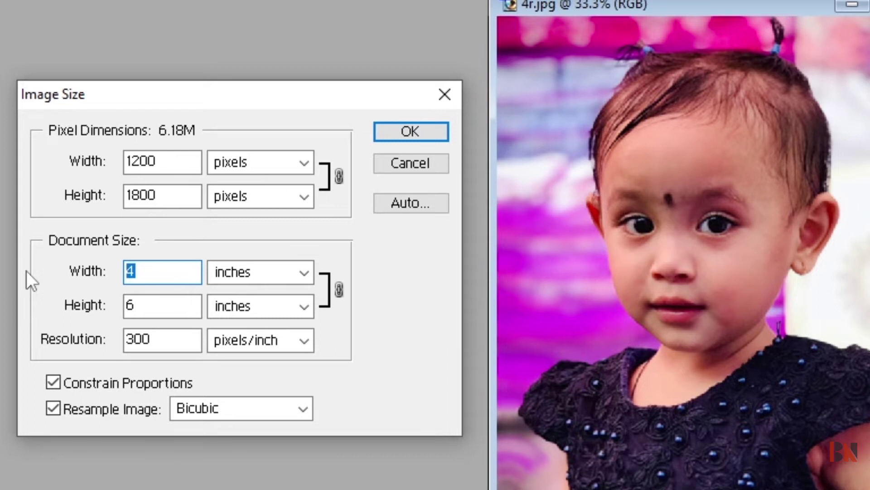
text(3)
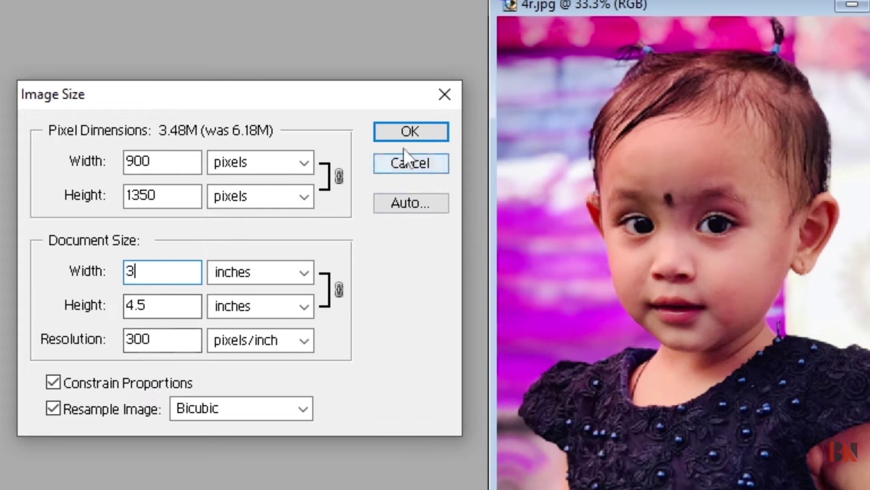
click(401, 131)
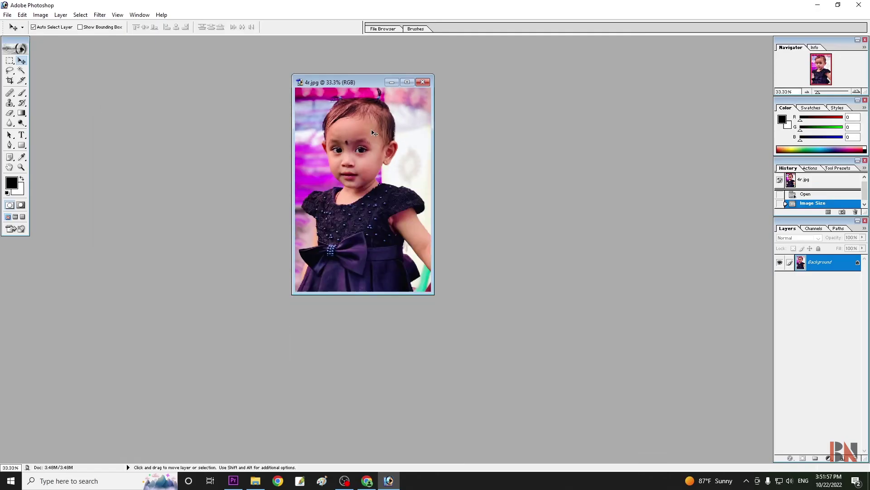
Step: Save the resized image as a new JPEG named 4rr in the Pictures folder
click(7, 15)
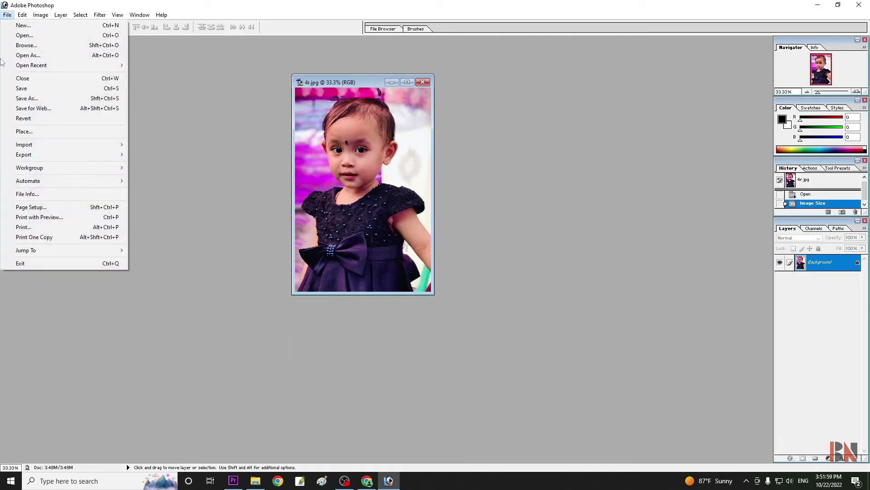
click(23, 97)
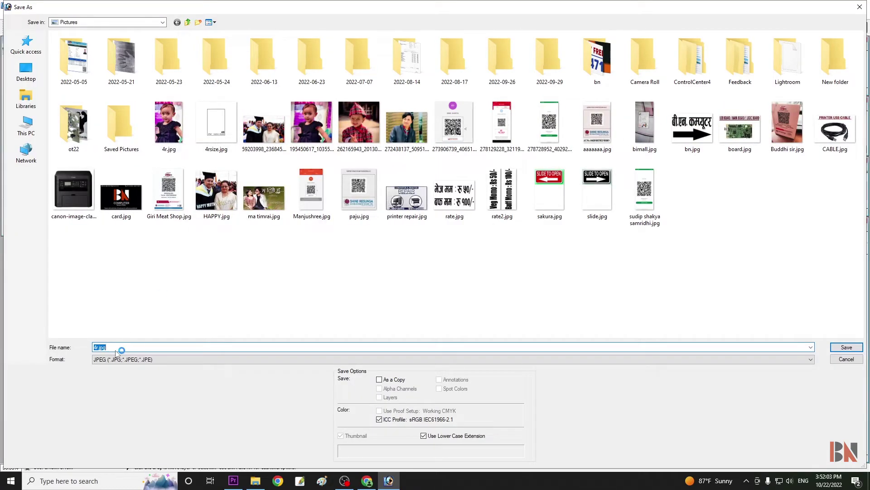
text(4r)
key(Return)
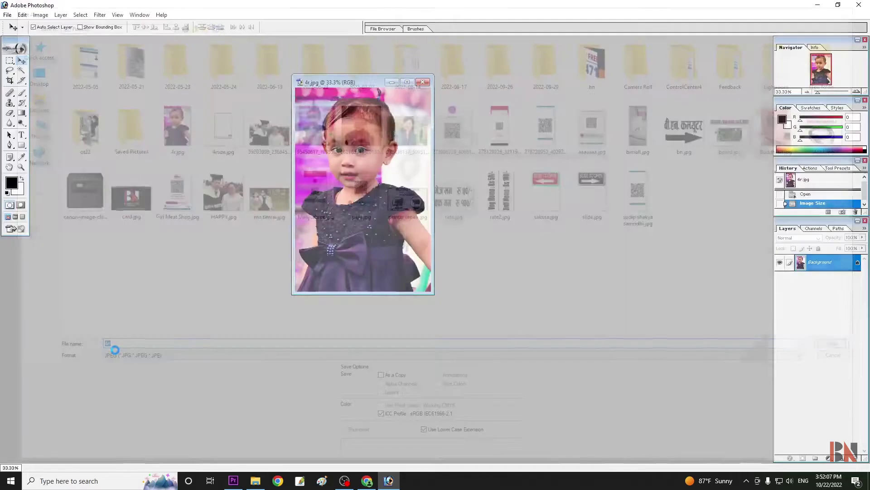
key(Return)
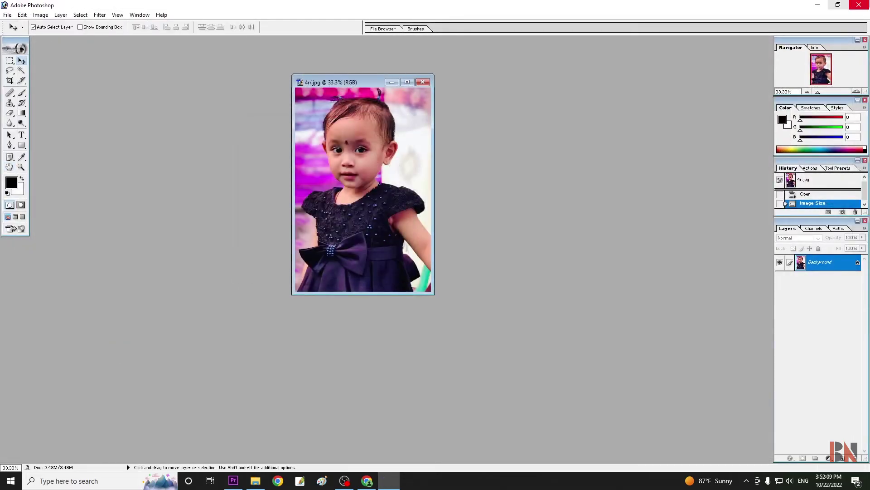
Step: Minimize Photoshop and compare the dimensions and file sizes of 4r.jpg and 4rr.jpg in the Pictures folder
click(817, 5)
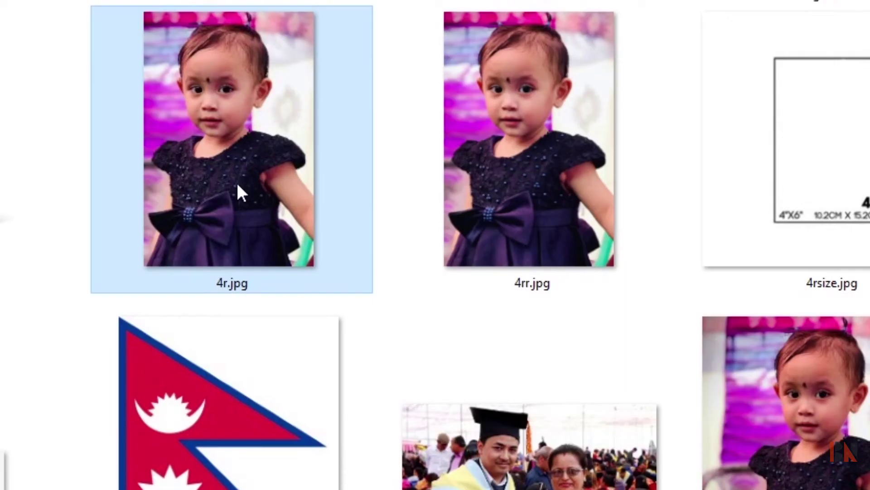
mouse_move(270, 219)
click(539, 149)
mouse_move(547, 245)
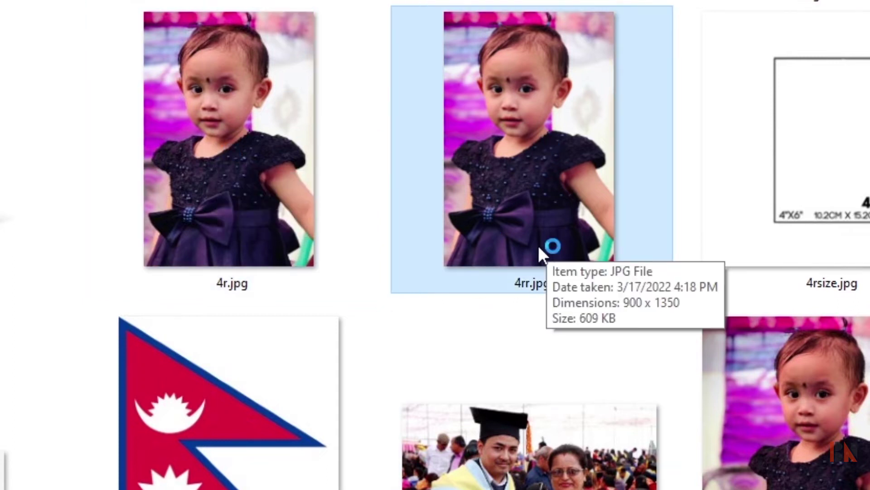
click(280, 232)
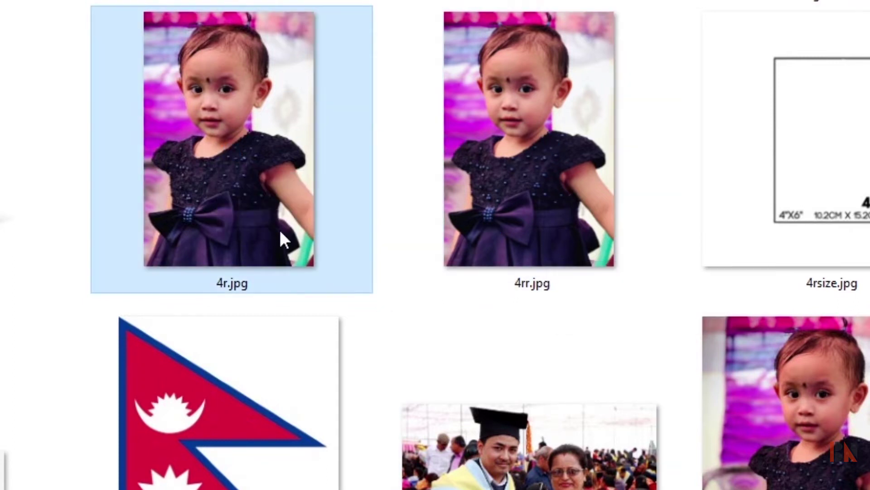
Step: Delete 4rr.jpg from the Pictures folder, and undo the image size change back in Photoshop
click(622, 195)
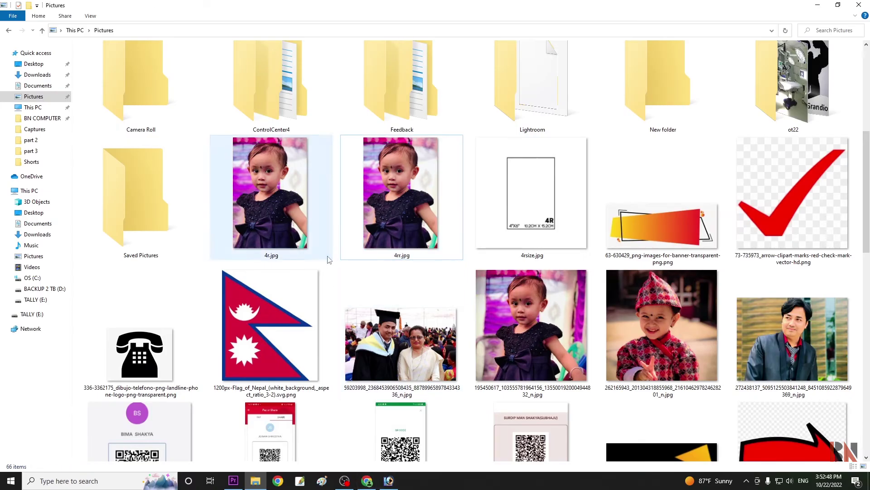
key(Delete)
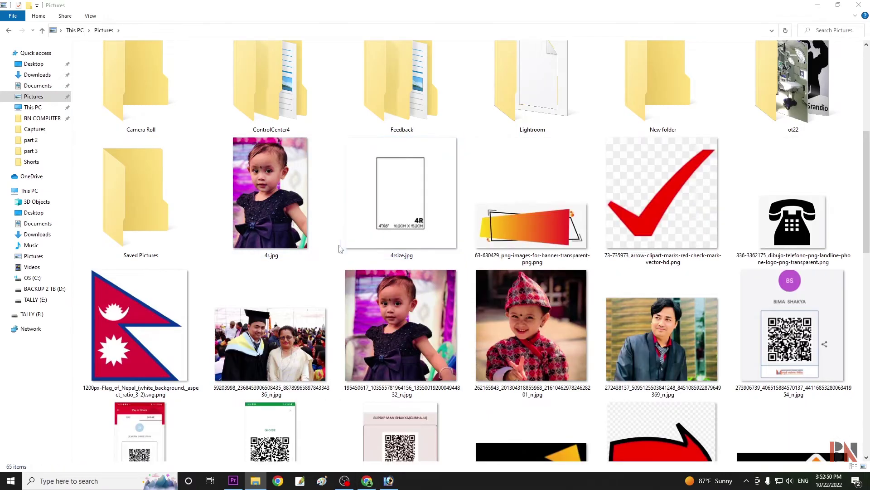
click(389, 481)
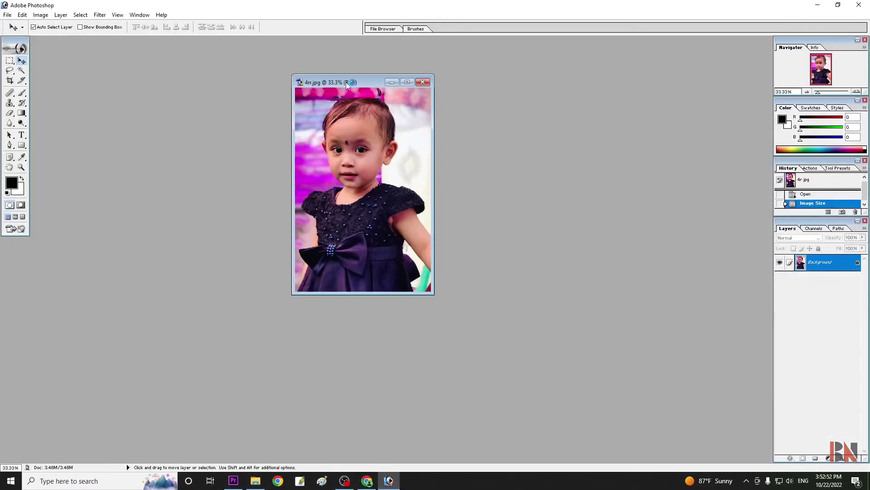
key(ctrl+z)
Step: Change the image's resolution to 200 pixels/inch with resampling on, and shift the document window slightly
click(40, 15)
click(59, 84)
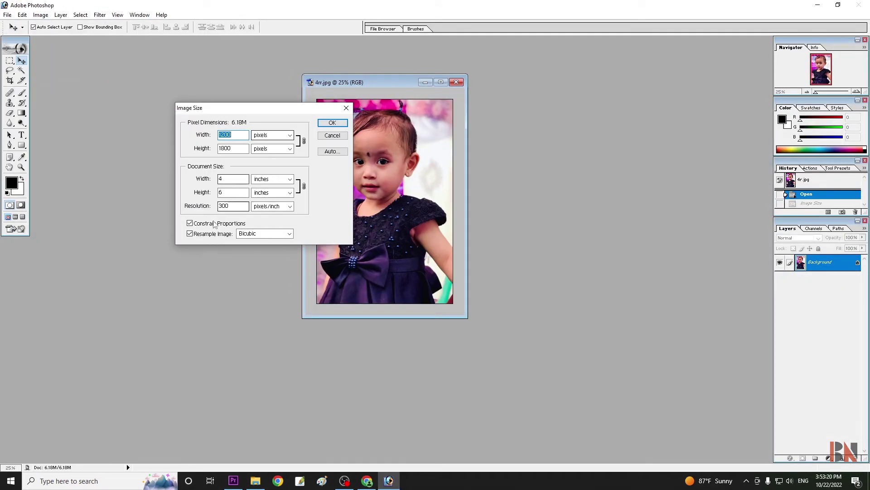
drag(242, 206, 189, 205)
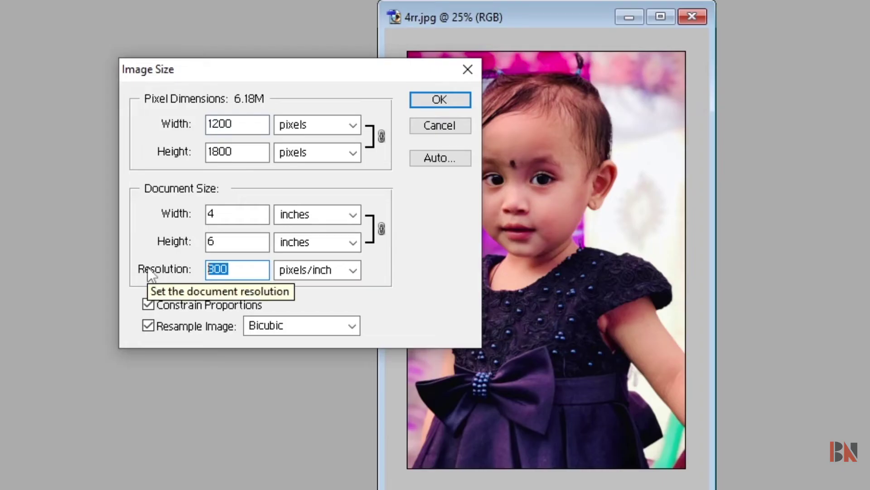
click(235, 274)
drag(235, 274, 78, 240)
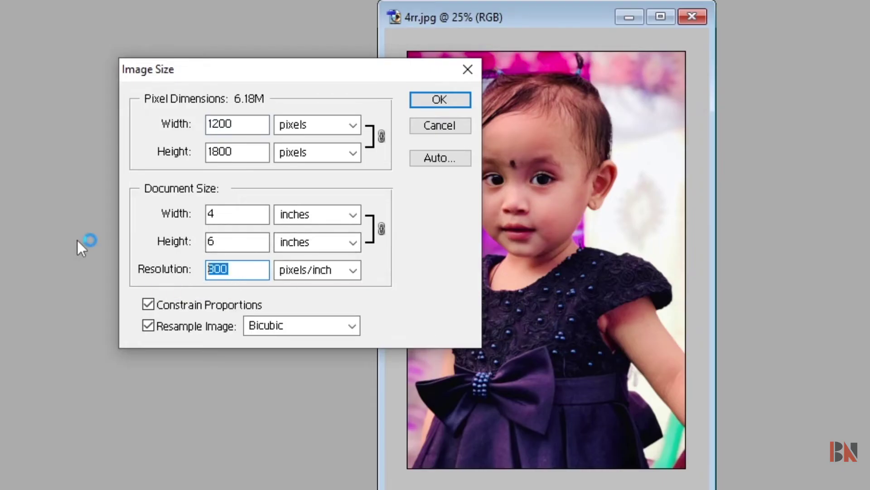
text(200)
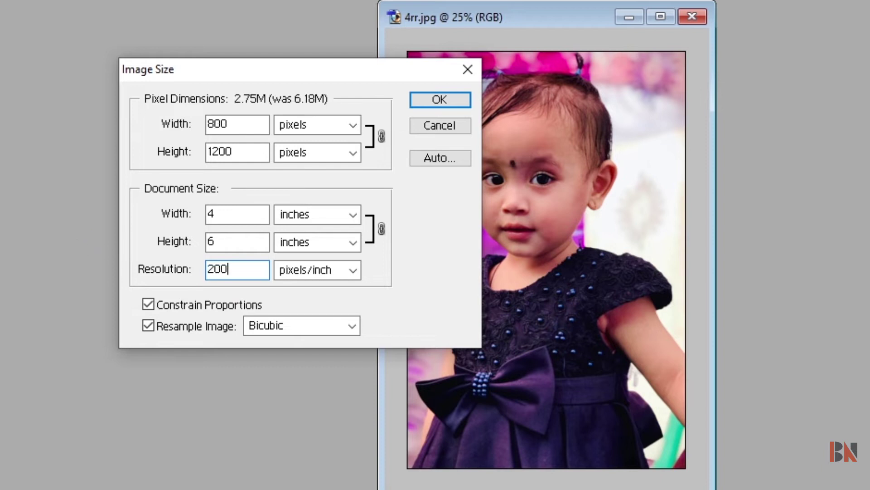
key(Return)
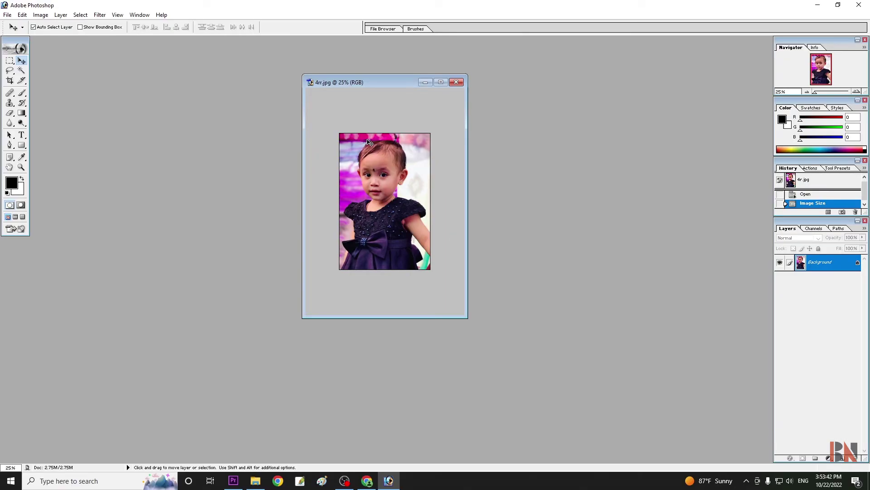
drag(377, 86, 365, 83)
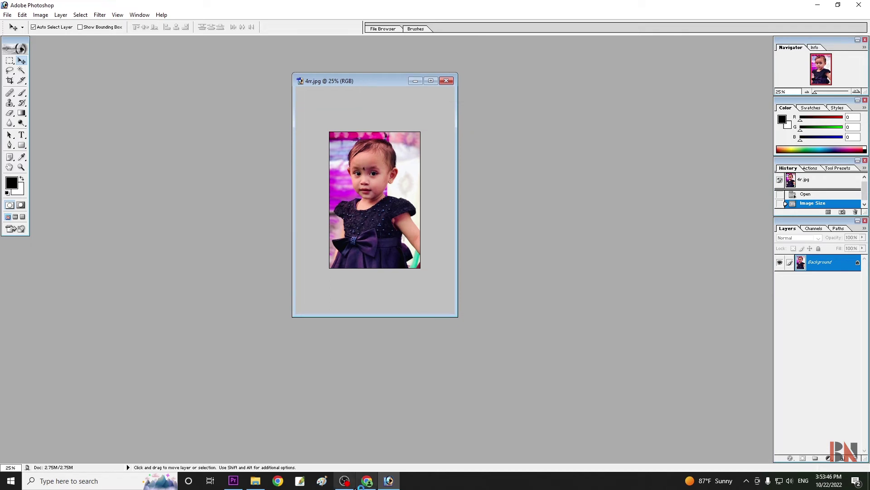
Step: Save the resized image as a JPEG named 4rr in the Pictures folder and compare its file size with 4r.jpg
click(7, 15)
click(35, 99)
text(4)
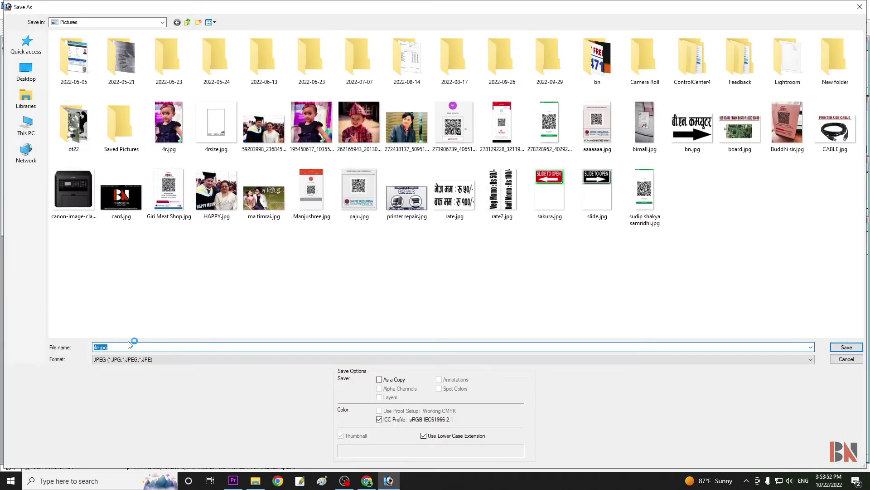
text(rr)
key(Return)
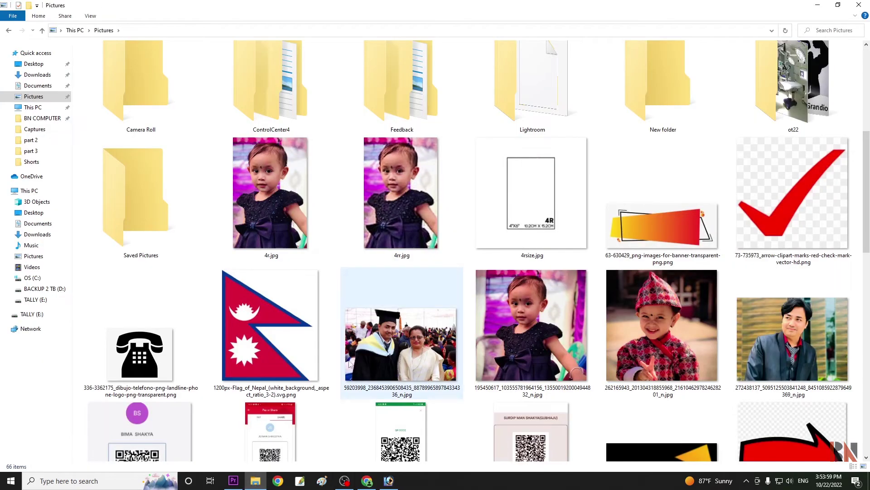
click(289, 209)
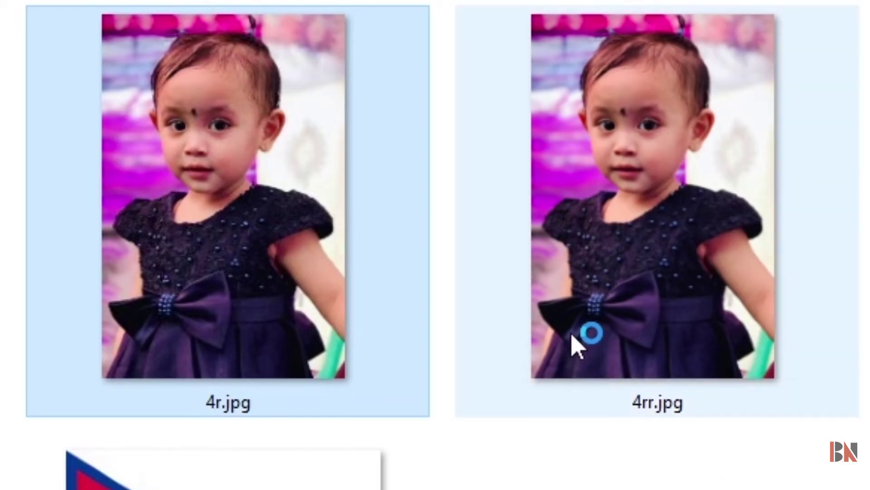
click(376, 238)
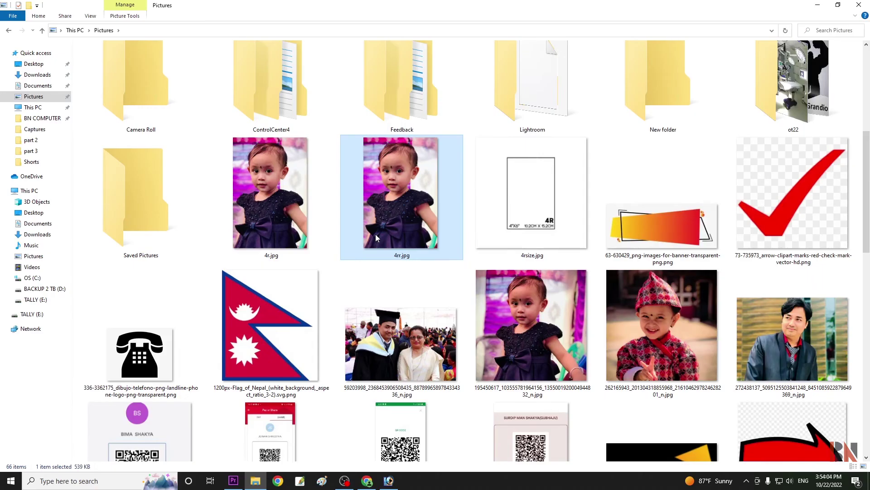
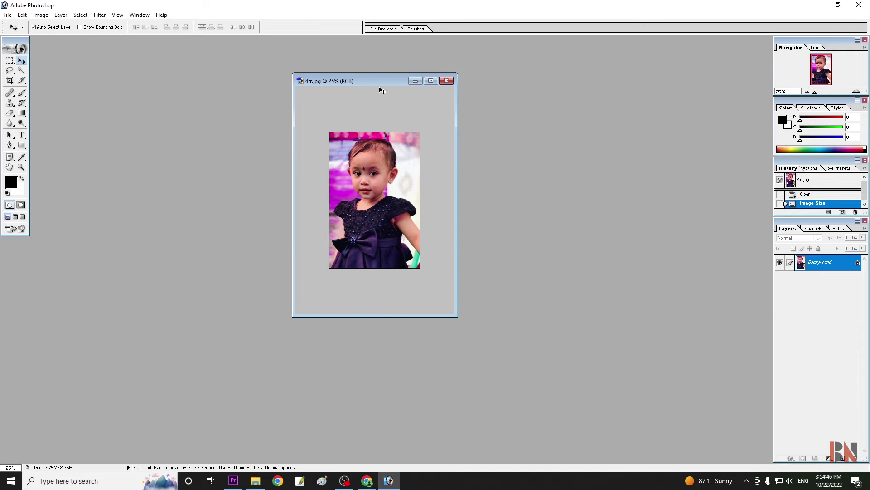
Step: Step back to the original image size and begin saving the photo as a JPEG named 4rrrr in the Pictures folder
click(22, 15)
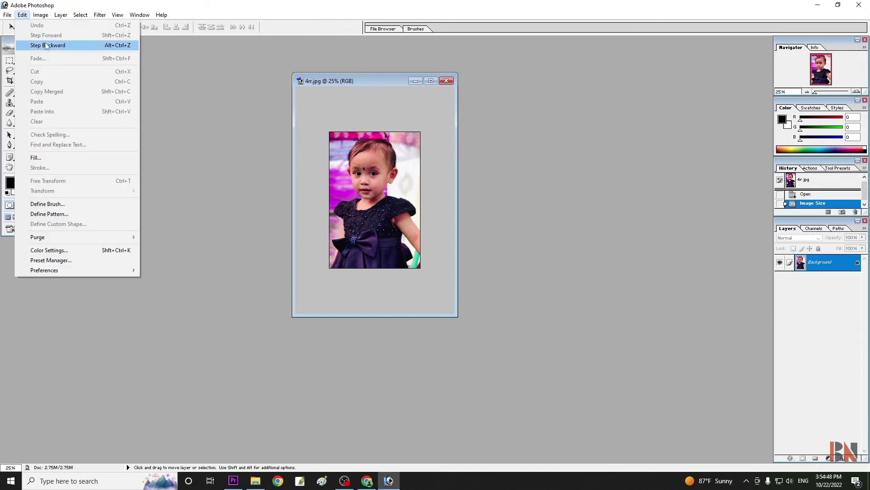
click(47, 44)
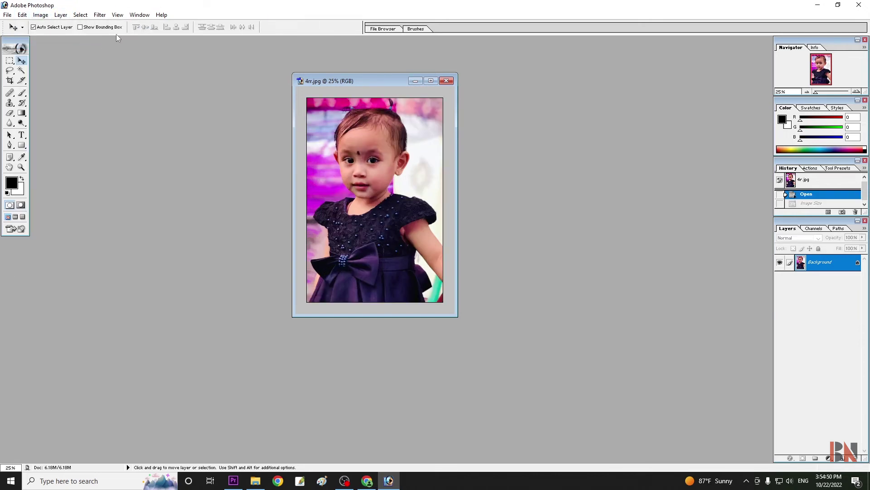
click(7, 15)
click(28, 91)
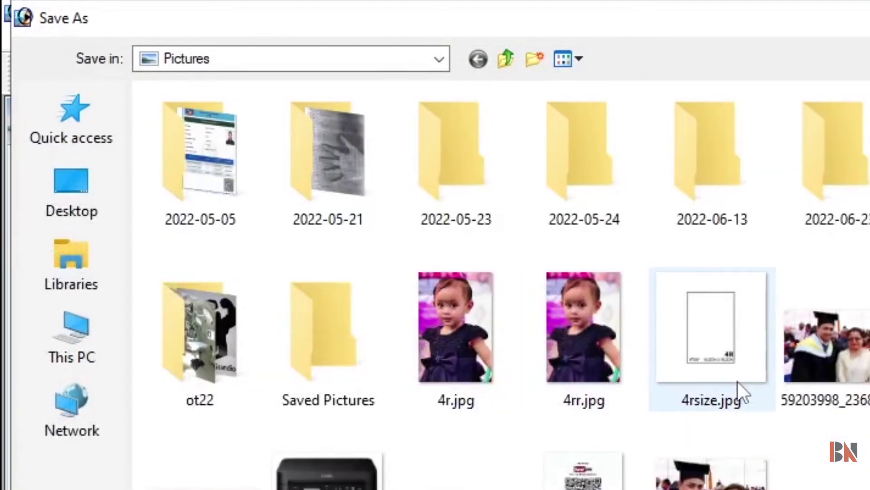
key(Return)
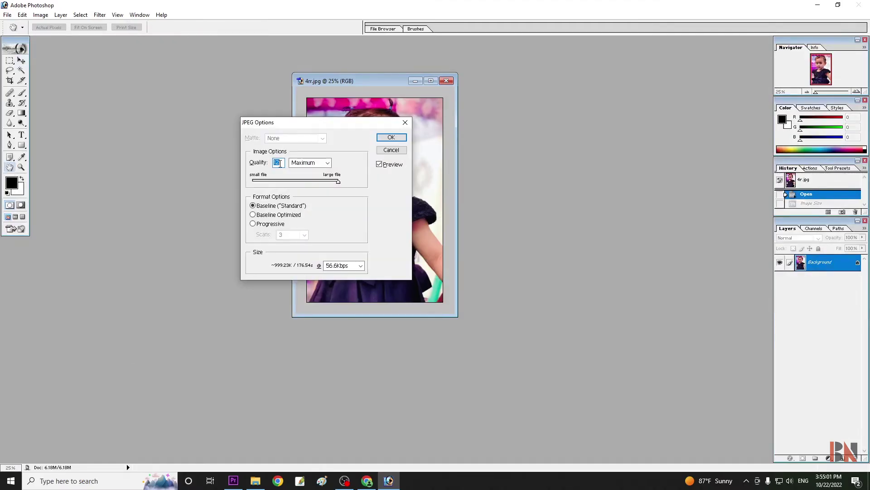
Step: Try out the JPEG quality presets and slider, set the quality to 8 (High), and finish saving the copy
click(327, 162)
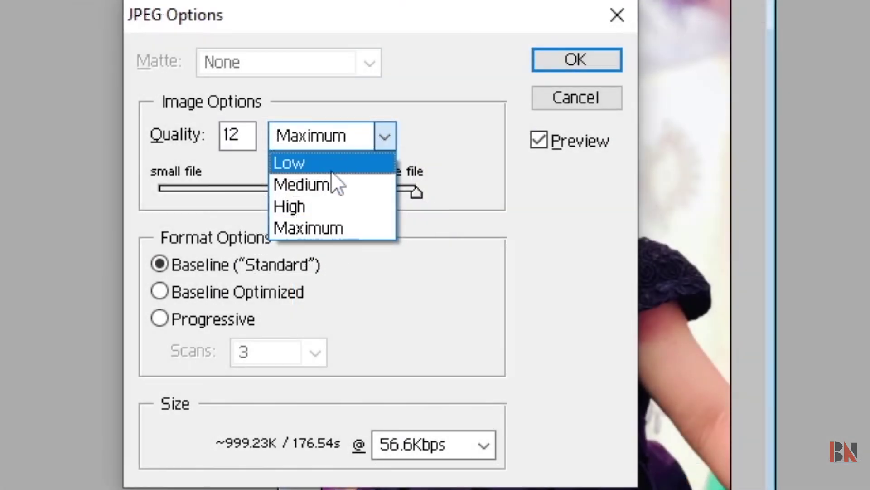
click(319, 213)
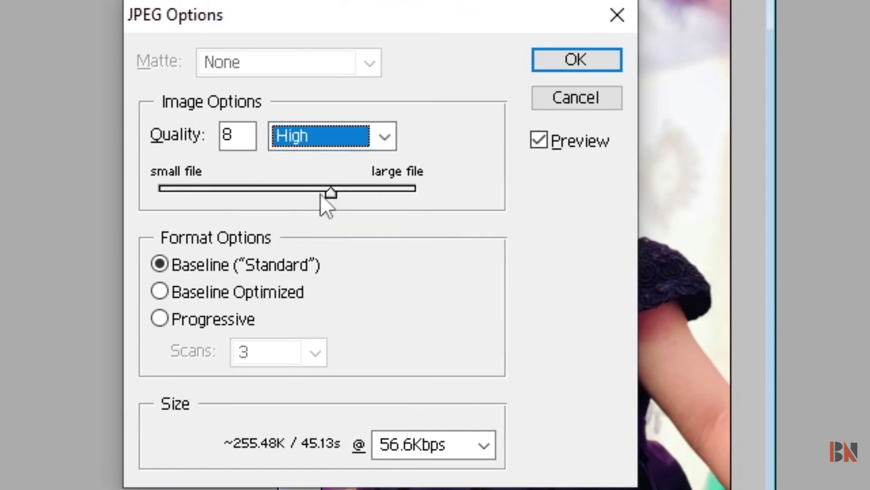
click(361, 140)
click(354, 184)
click(393, 136)
click(368, 164)
click(386, 139)
click(457, 157)
drag(233, 196, 338, 184)
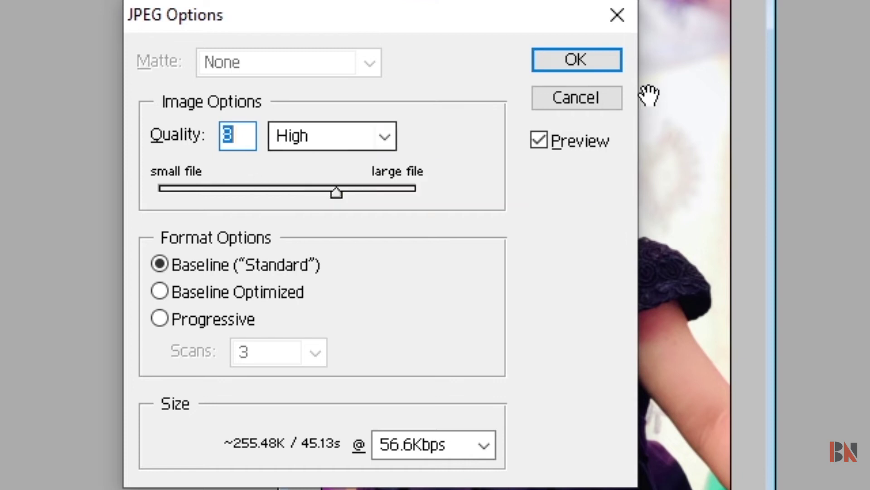
click(573, 53)
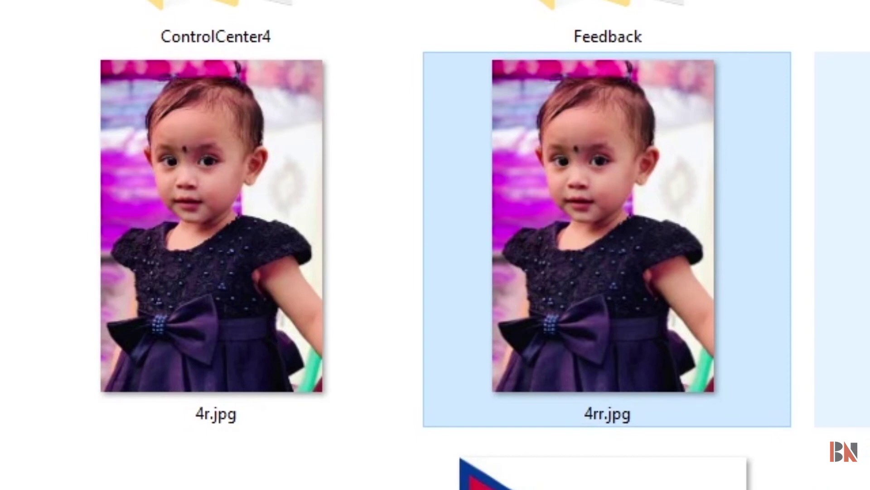
Step: Compare the file sizes of 4r.jpg and 4rrrr.jpg in the Pictures folder
click(853, 360)
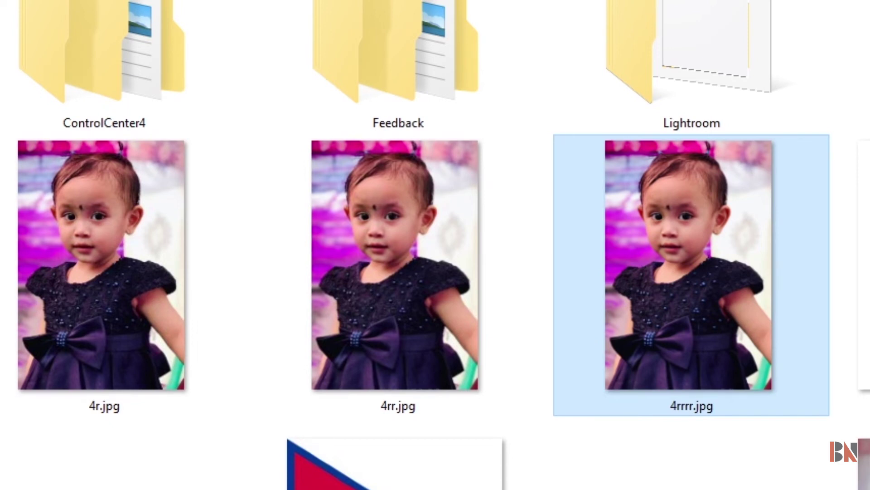
click(56, 341)
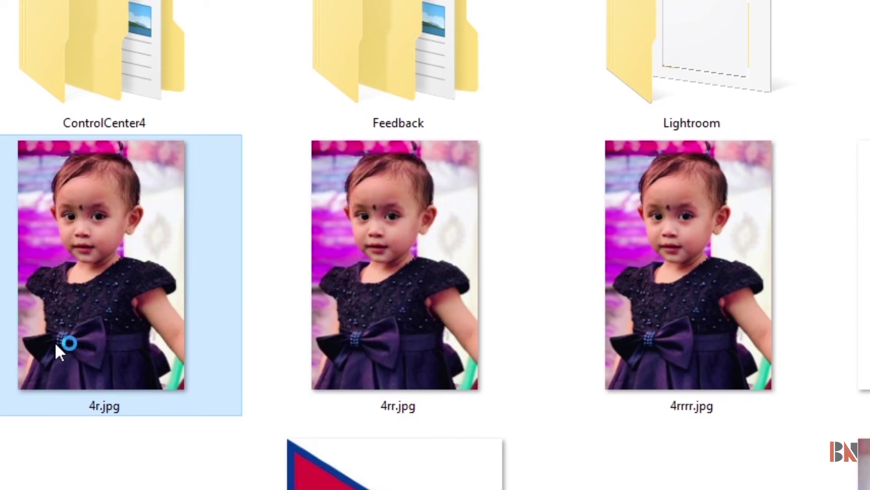
click(719, 328)
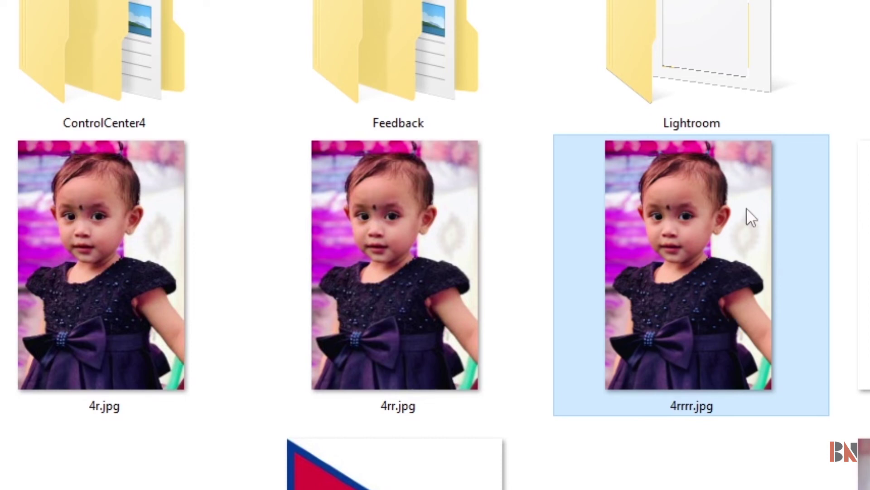
Step: View 4rrrr.jpg in the photo viewer, flip through the neighbouring copies to compare image quality, and close the viewer
double_click(710, 277)
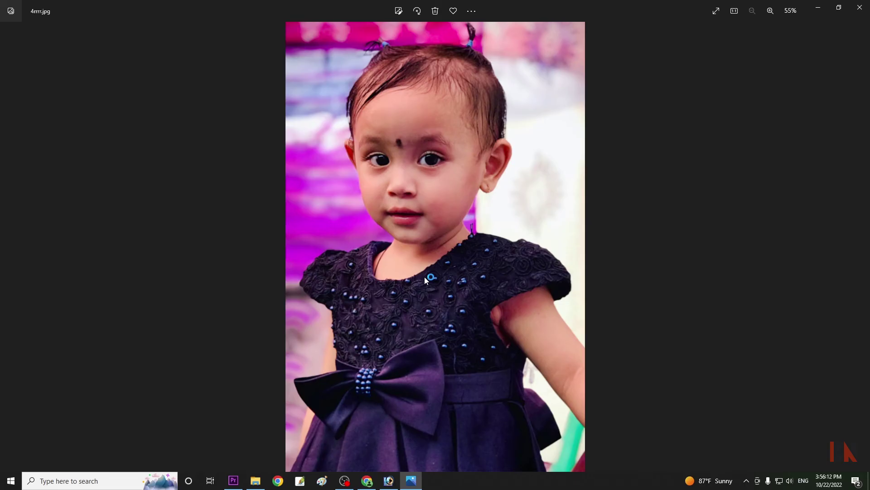
key(Left)
key(Right)
key(Right)
click(860, 7)
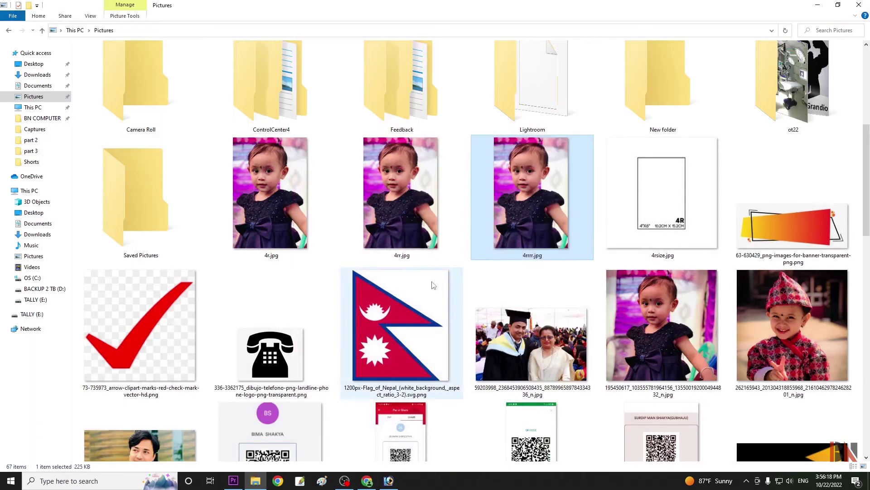
Step: Return to Photoshop and review the document width and resolution in the Image Size settings without applying any change
click(389, 481)
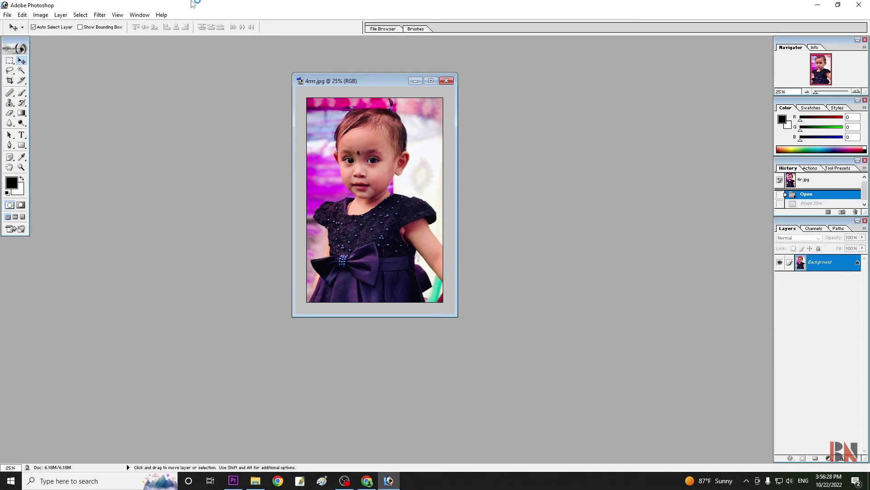
click(41, 14)
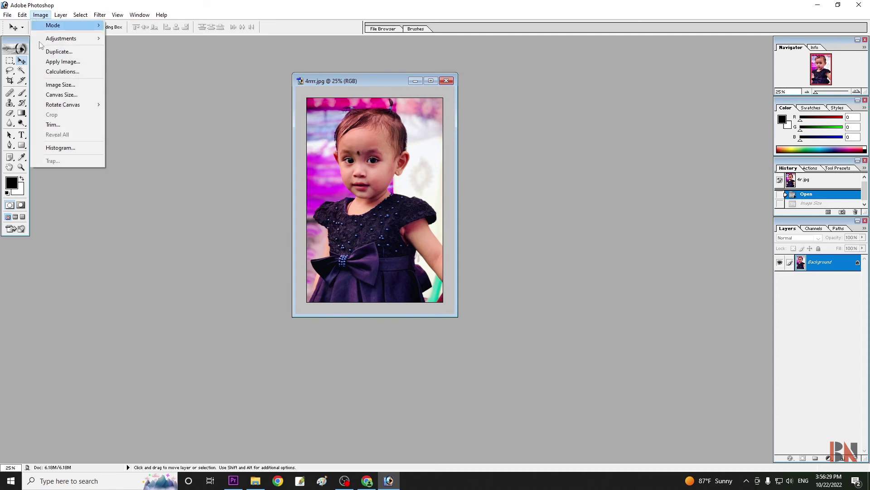
click(61, 84)
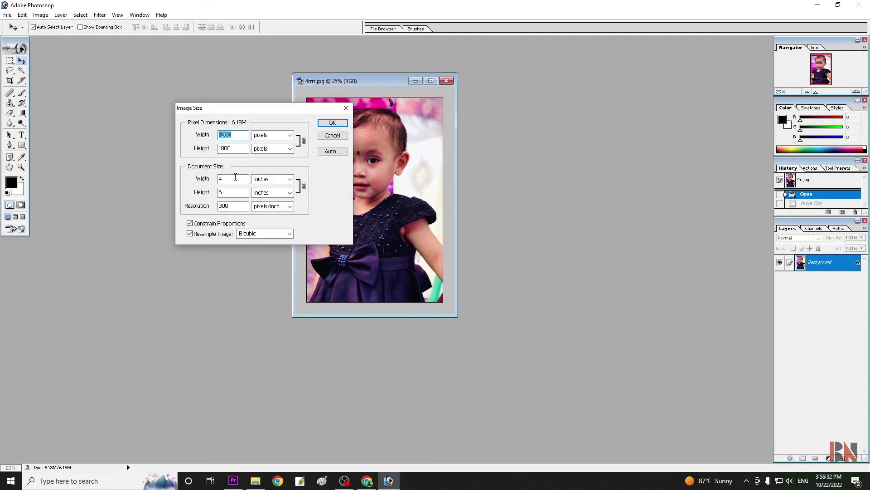
double_click(236, 179)
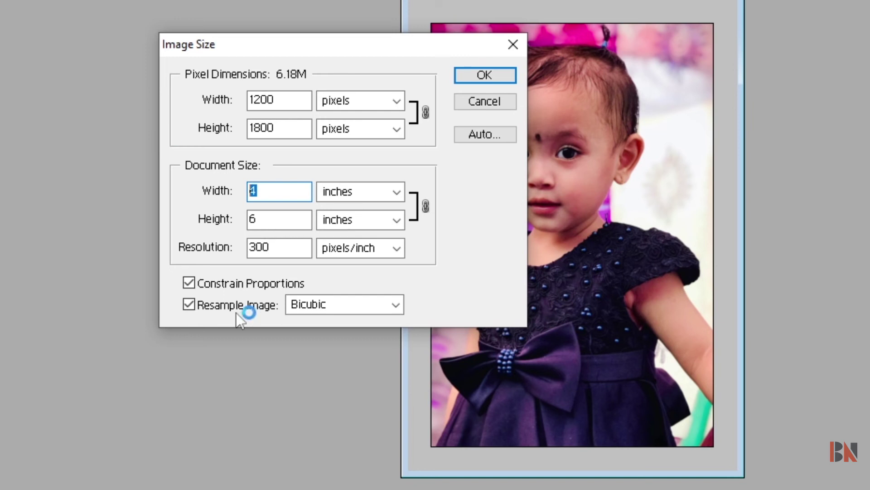
double_click(281, 249)
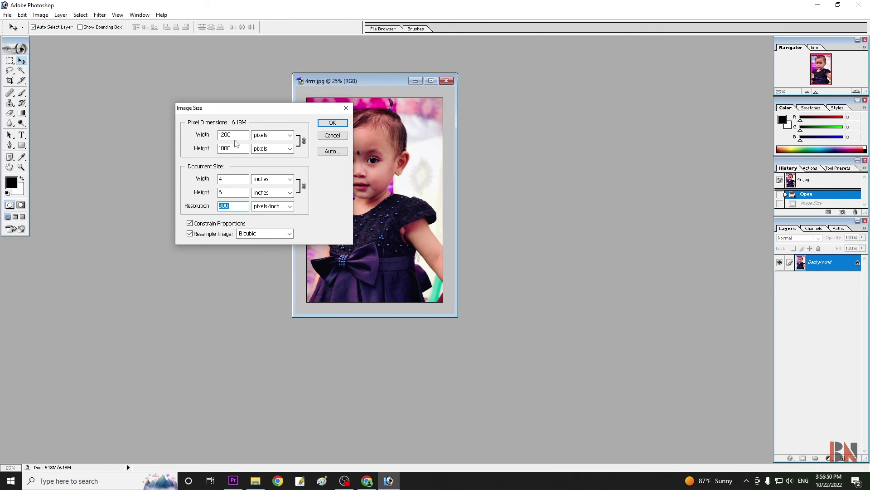
click(332, 135)
Step: Start saving a JPEG copy named fvghfh, try the quality at 12 (Maximum), and cancel the save
click(7, 15)
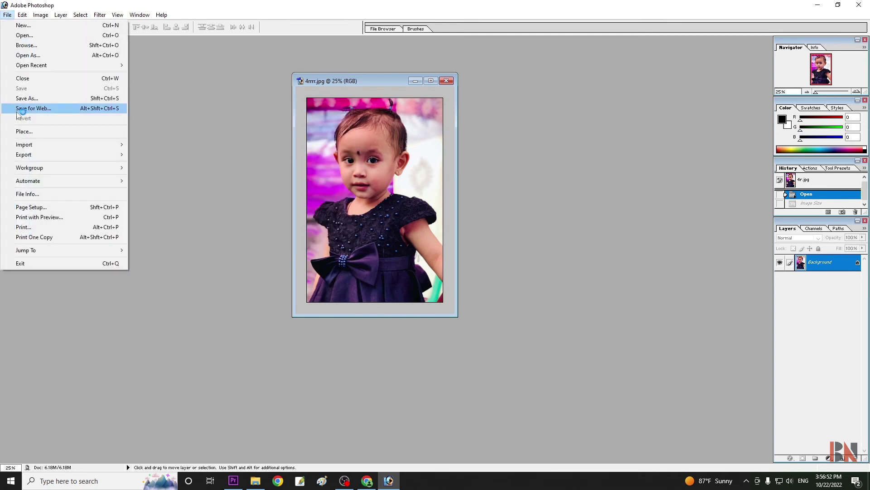
click(45, 99)
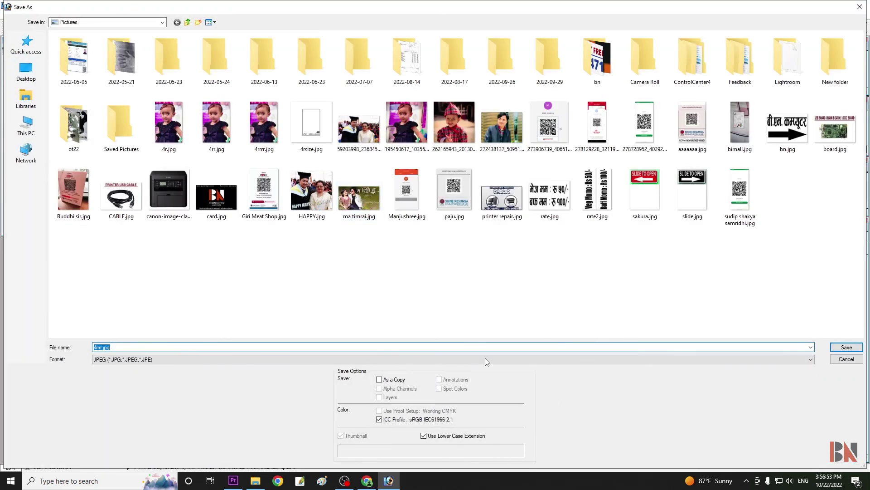
text(fvghfh)
key(ctrl+a)
key(Return)
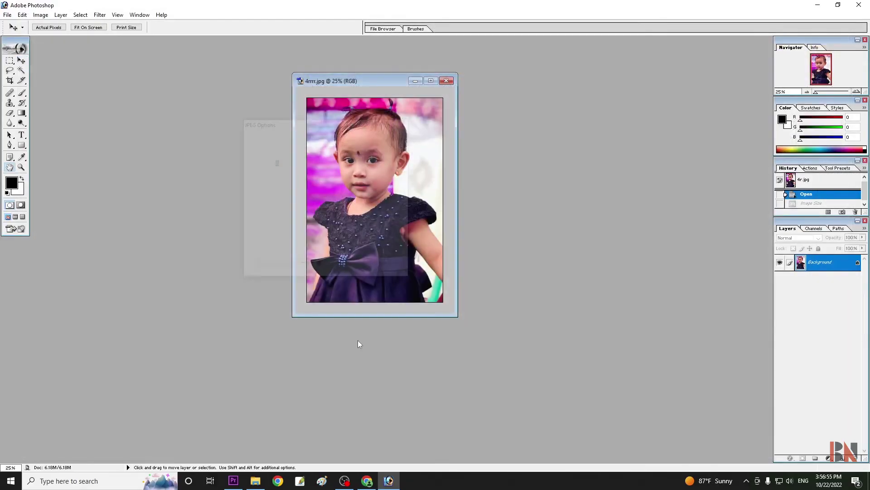
drag(311, 181, 344, 180)
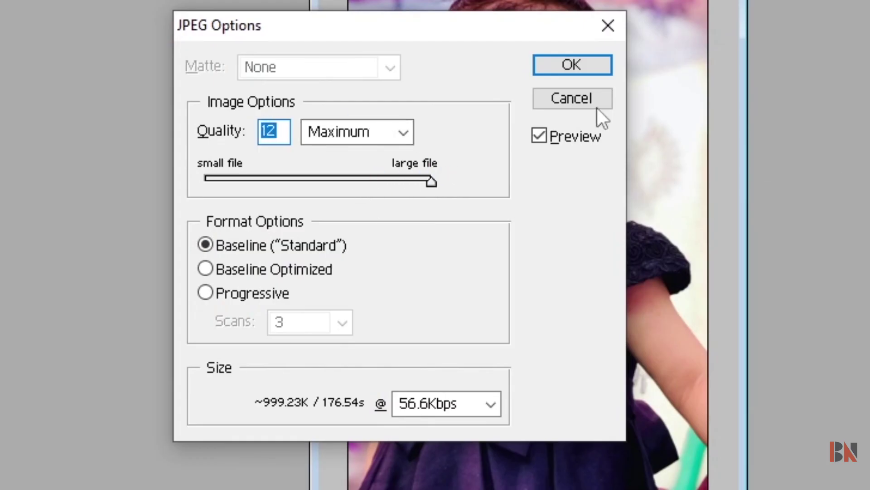
click(576, 100)
Step: Review the Image Size settings once more with the dialog moved clear of the photo, and close it unchanged
click(41, 15)
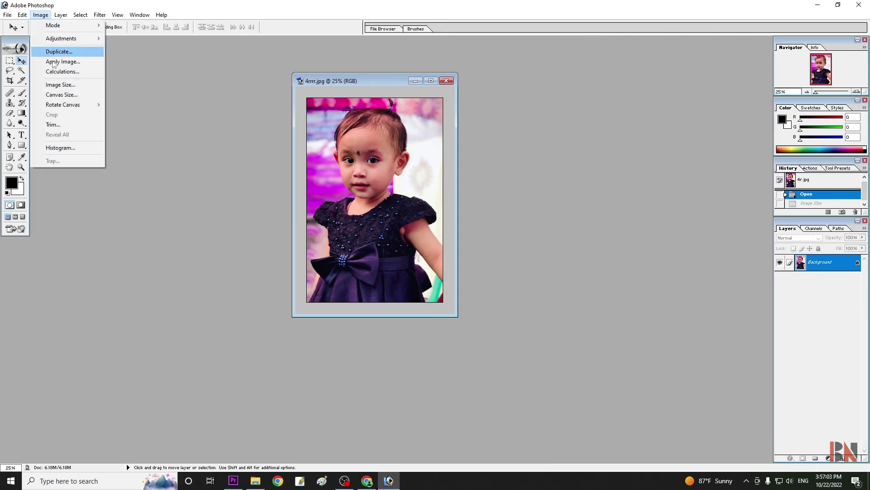
click(74, 86)
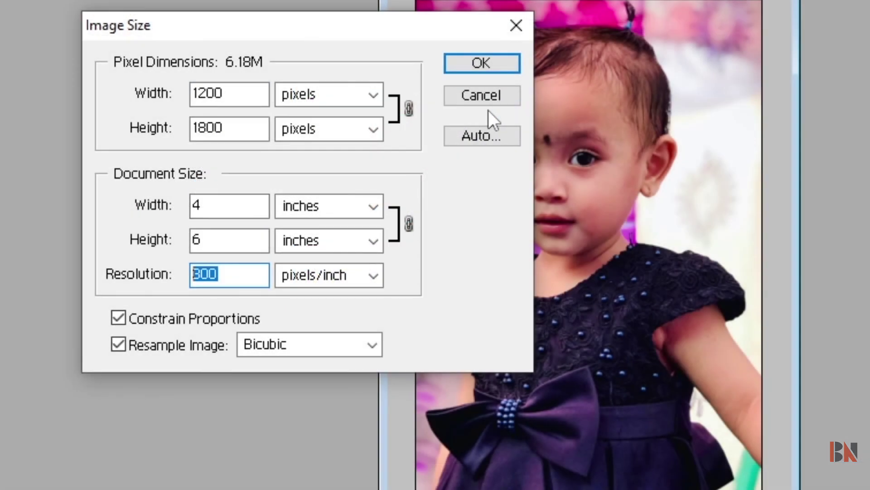
drag(375, 26, 91, 134)
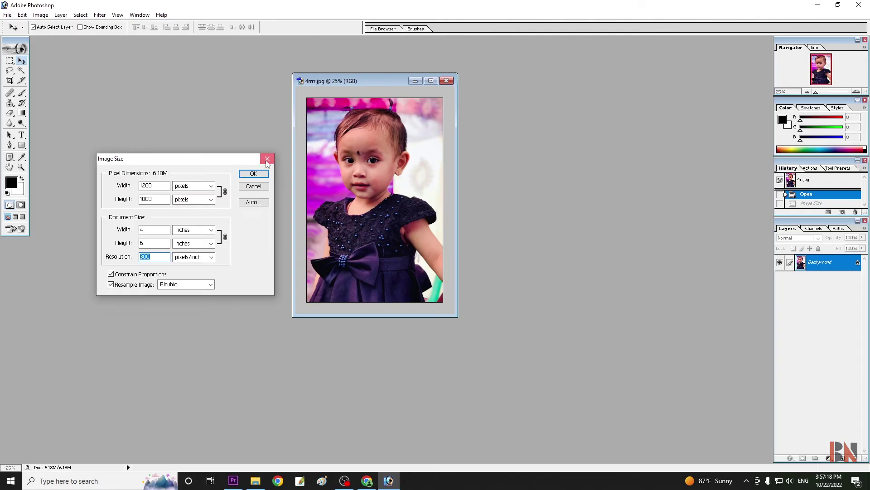
click(310, 166)
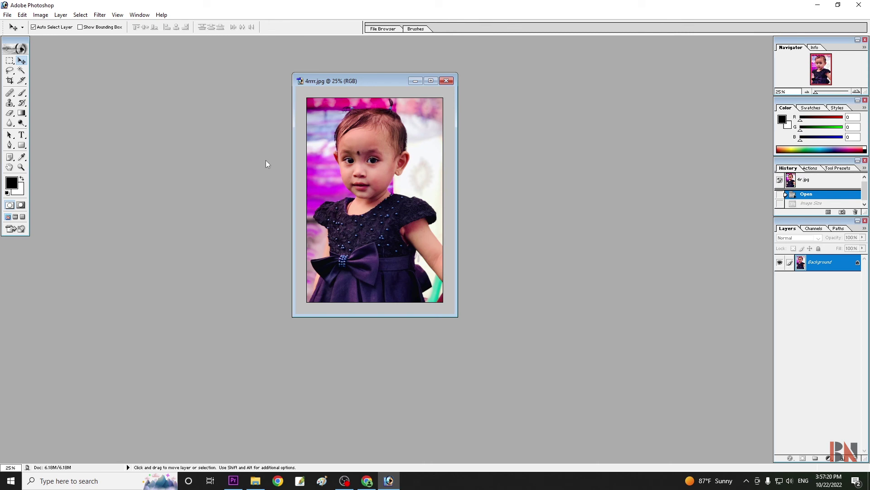